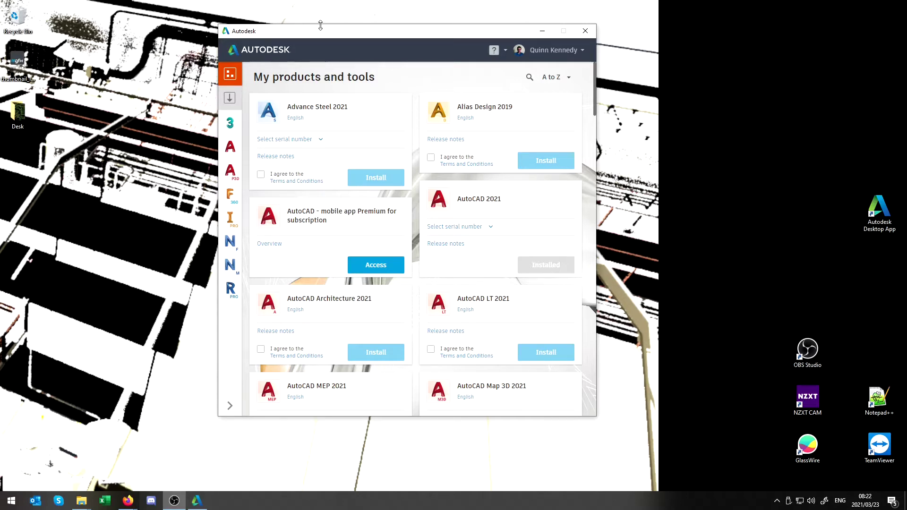
Drag the Autodesk window by its title bar in small moves until it sits near screen centre.
left_click_drag(329, 30, 387, 55)
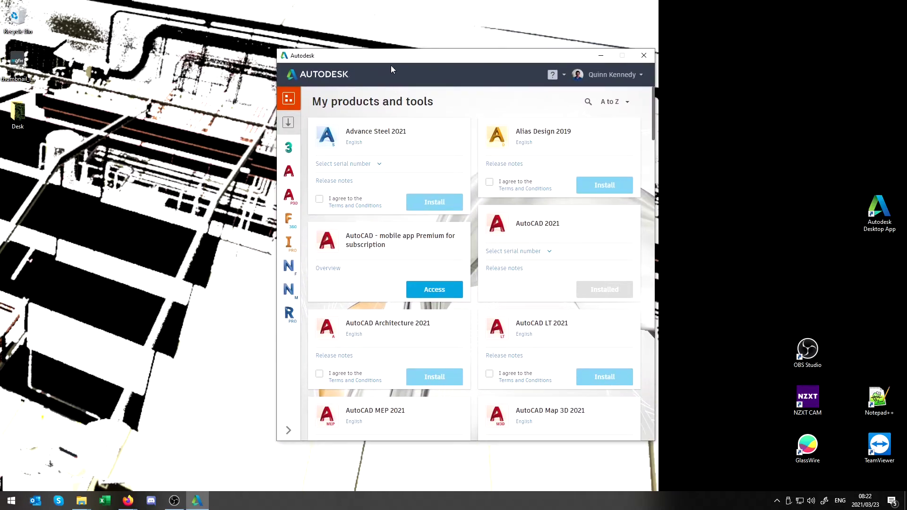
left_click_drag(397, 62, 394, 42)
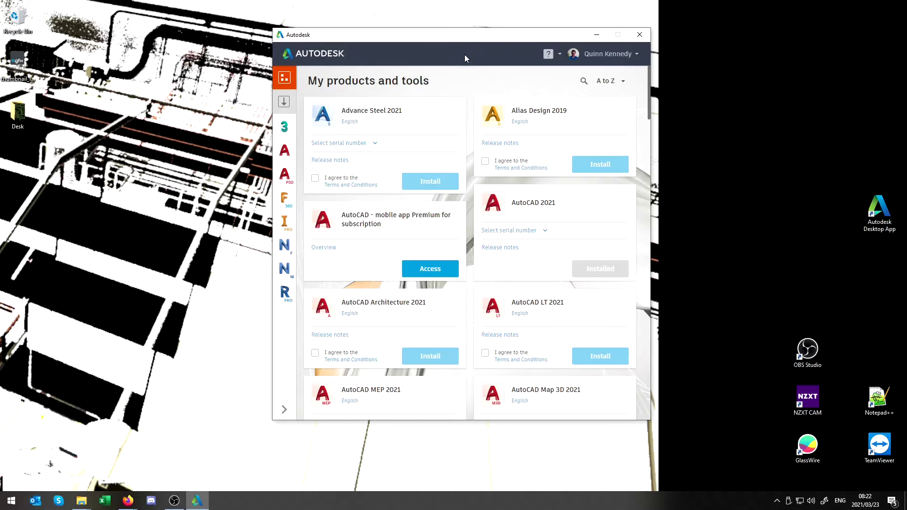
left_click_drag(432, 41, 434, 31)
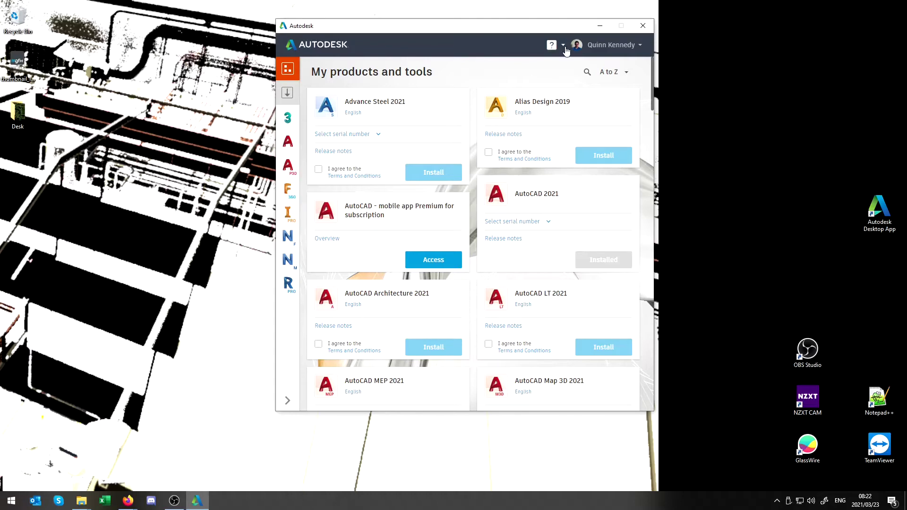
left_click_drag(558, 26, 600, 44)
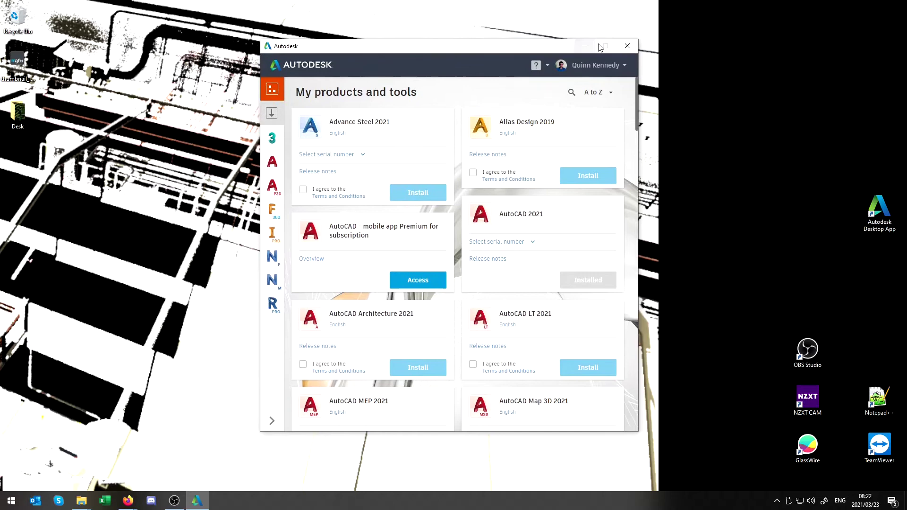
Close the Autodesk Desktop App and reopen it from the hidden tray icons flyout.
left_click(629, 46)
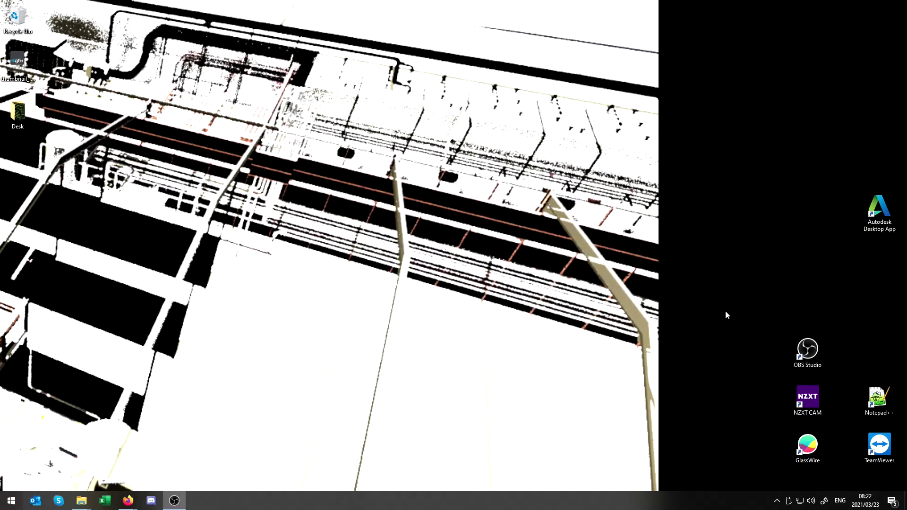
left_click(777, 501)
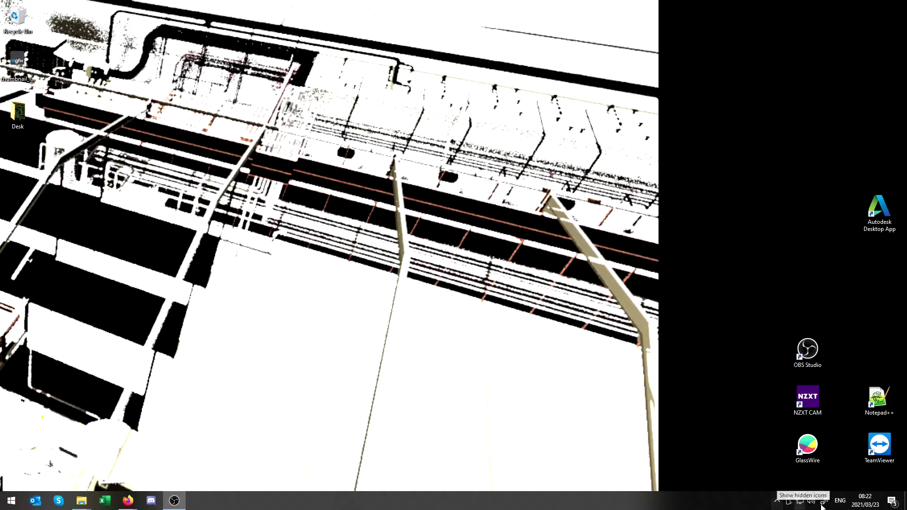
left_click(774, 505)
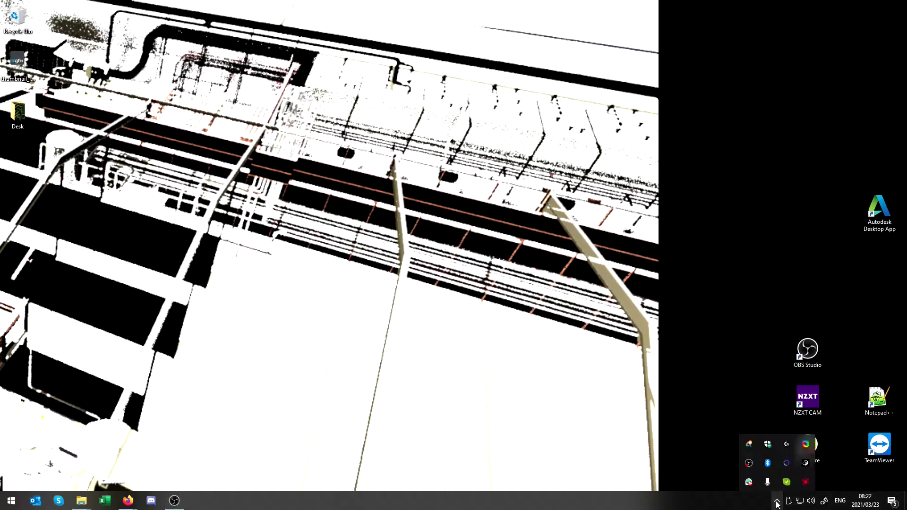
left_click(750, 448)
left_click(750, 448)
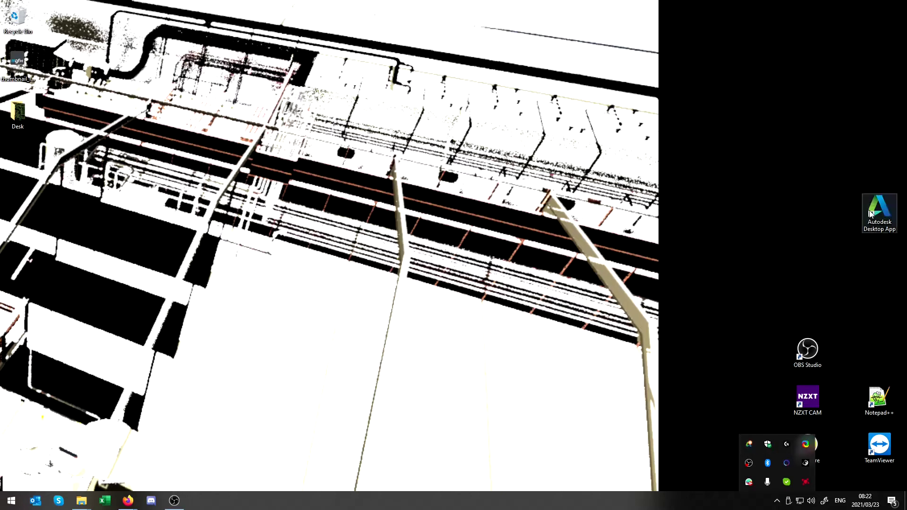
left_click(750, 444)
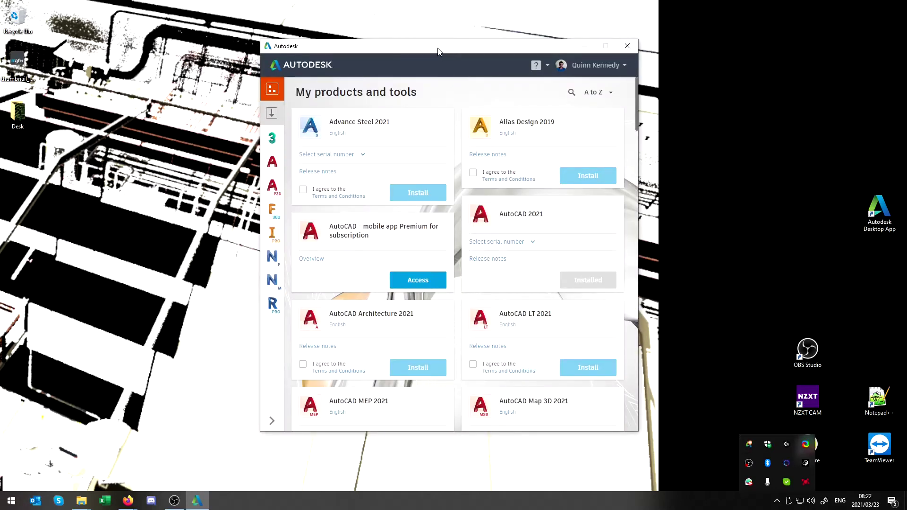
Launch Autodesk Desktop App from a Start menu search for 'desk'.
left_click_drag(438, 50, 437, 35)
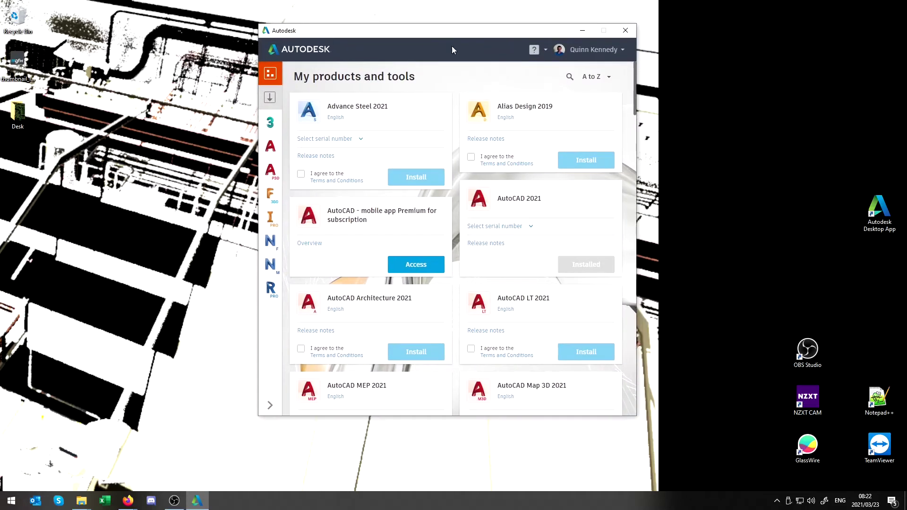
left_click(12, 501)
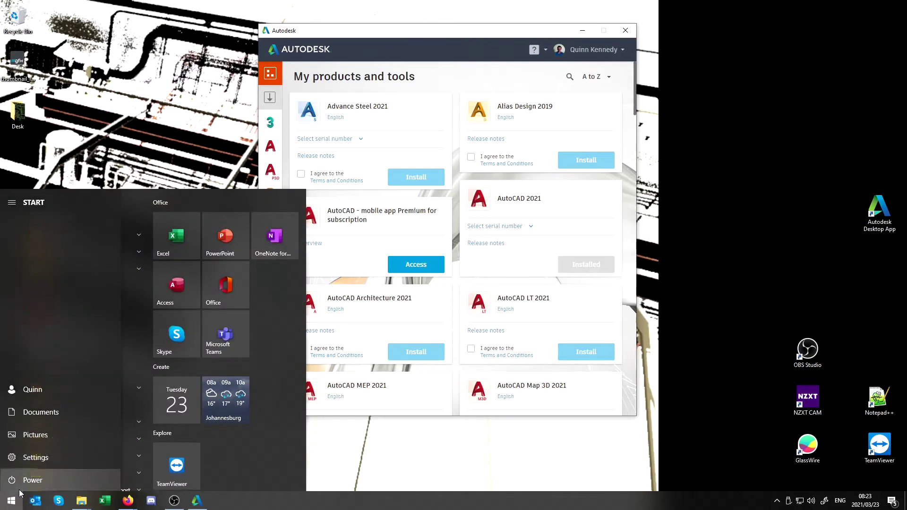
type("desk")
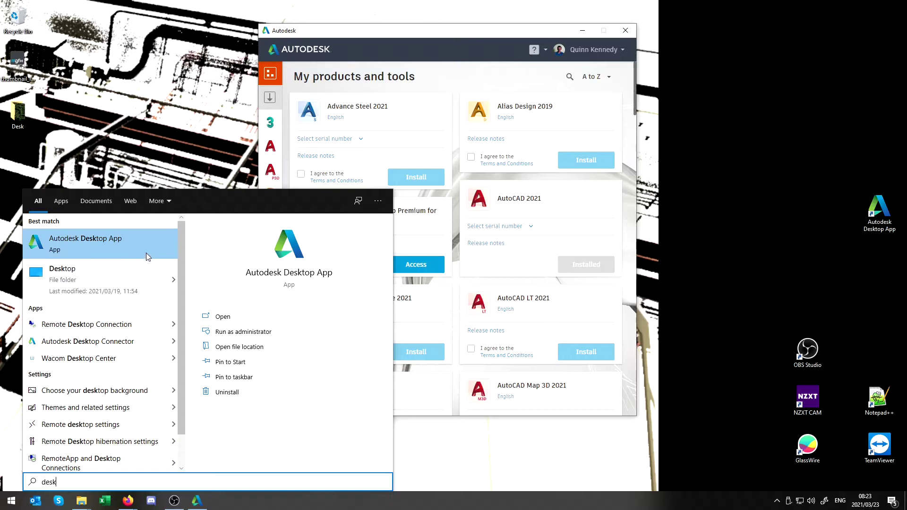
left_click(102, 247)
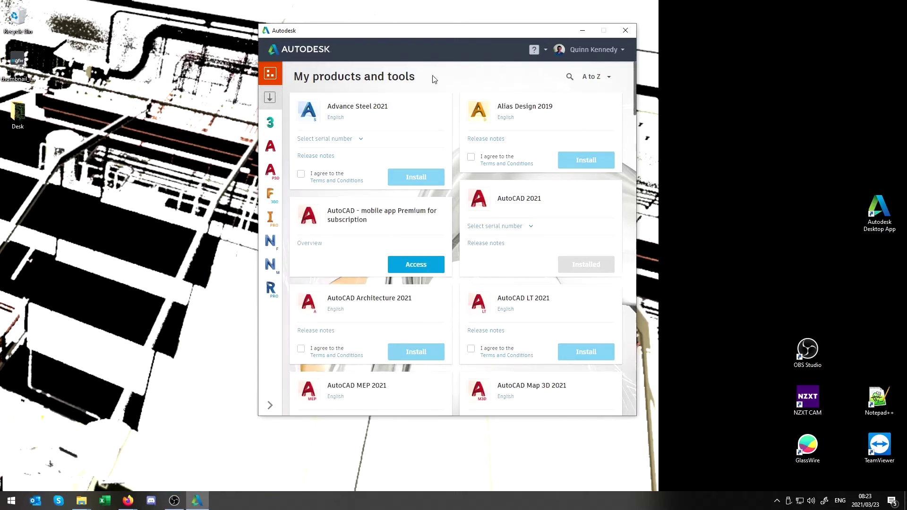
Browse the product list and tick 'I agree' on the AutoCAD MEP 2021 card.
left_click_drag(448, 37, 486, 53)
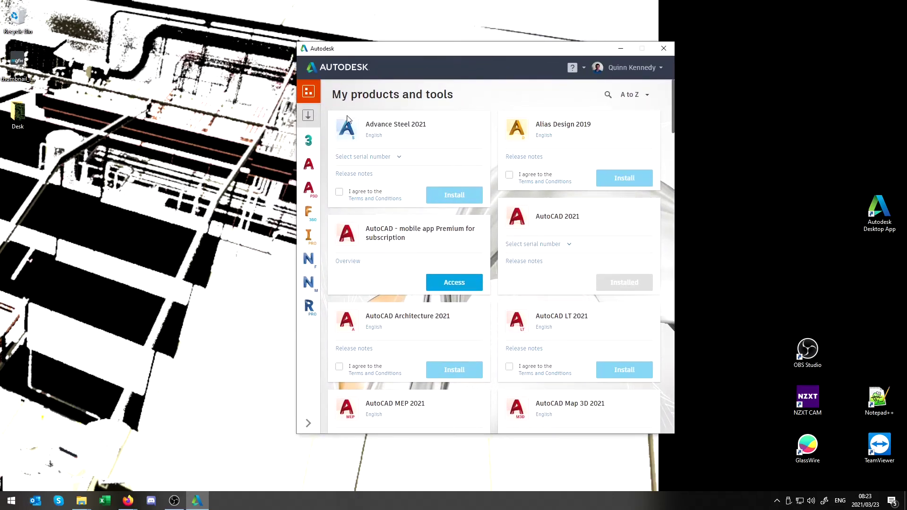
left_click(308, 117)
left_click(308, 96)
scroll(494, 290, "down", 5)
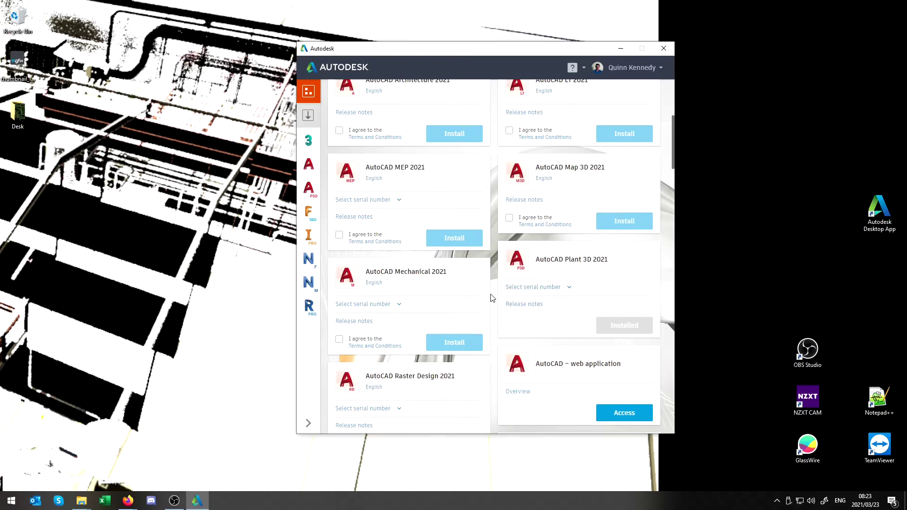
scroll(491, 298, "up", 1)
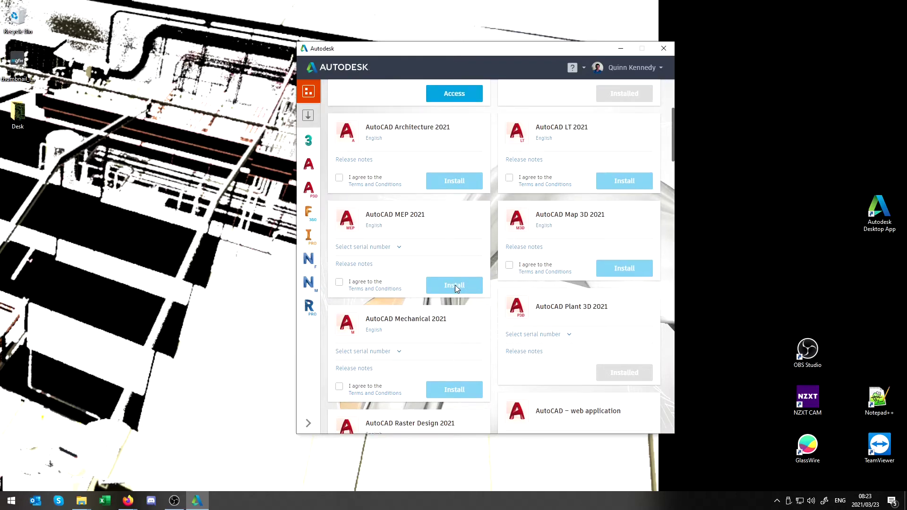
left_click(340, 282)
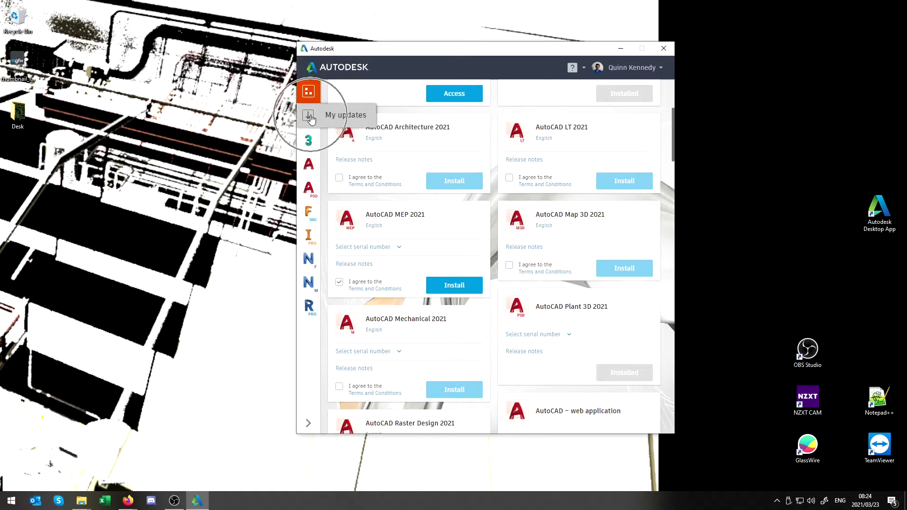
Open My updates and scroll through the Licensing Service 11.0.0.4854 and ReCap Photo updates.
left_click(309, 116)
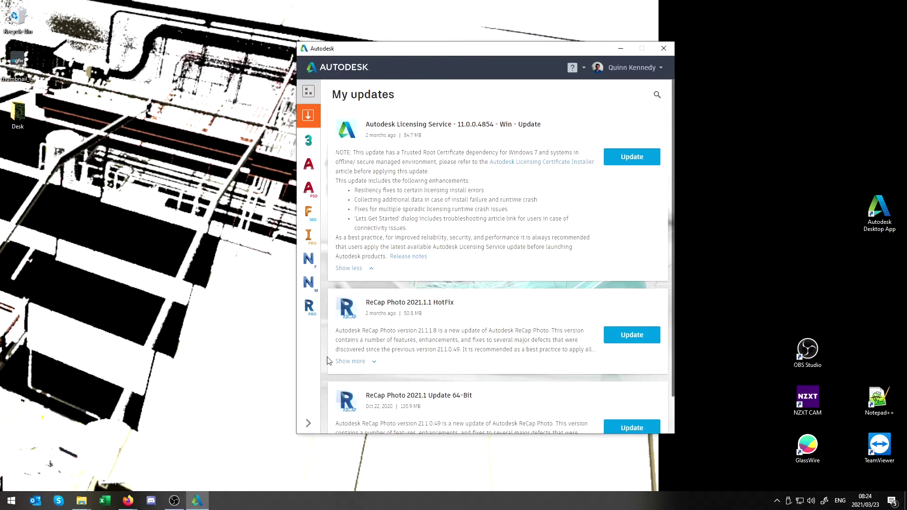
scroll(330, 360, "down", 1)
scroll(616, 412, "up", 1)
scroll(466, 262, "down", 1)
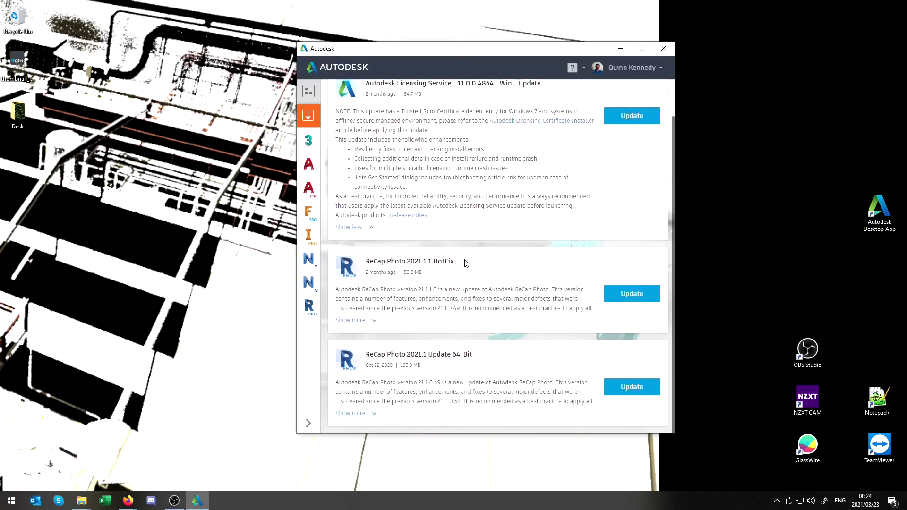
scroll(465, 259, "up", 1)
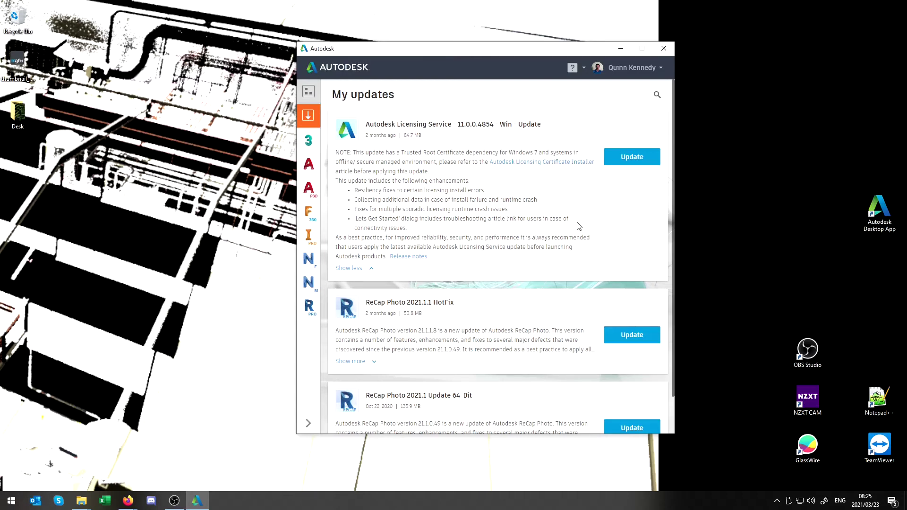
scroll(579, 226, "down", 1)
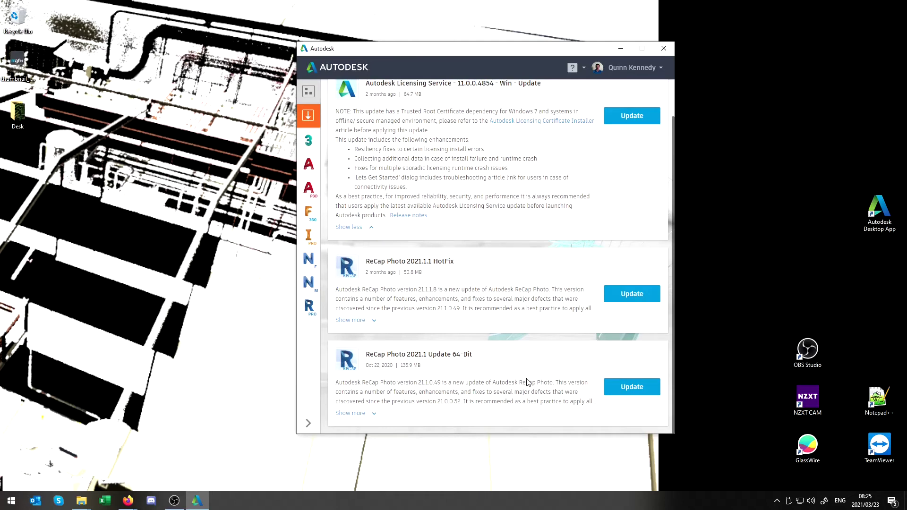
scroll(503, 348, "up", 1)
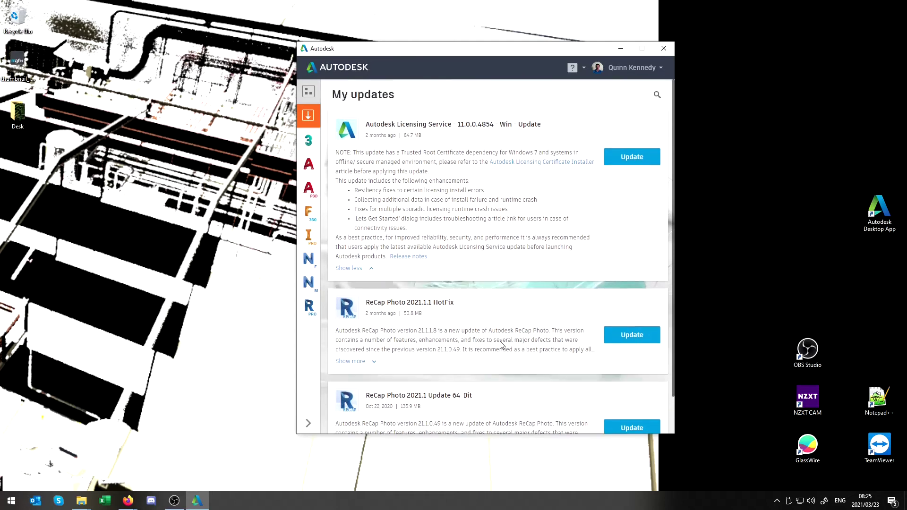
scroll(520, 265, "down", 1)
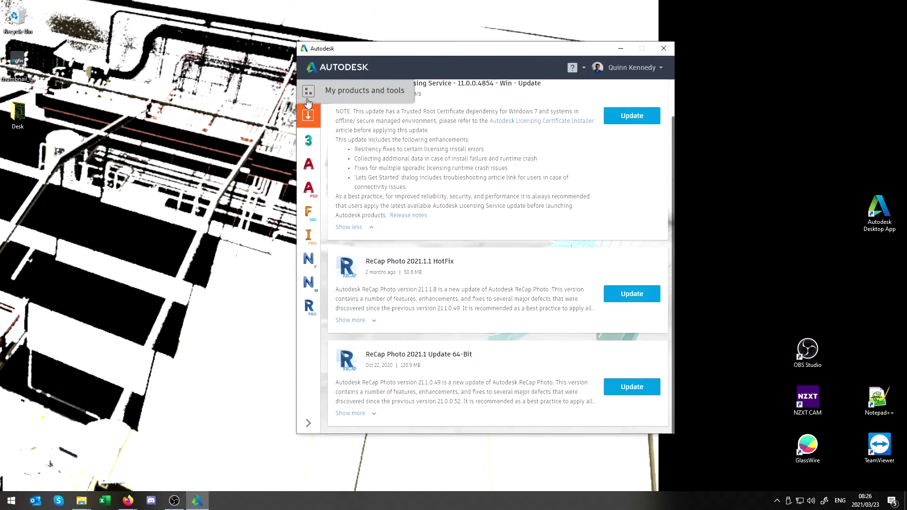
View the AutoCAD, Plant 3D and ReCap Pro pages, check updates, and finish on All Products.
left_click(313, 168)
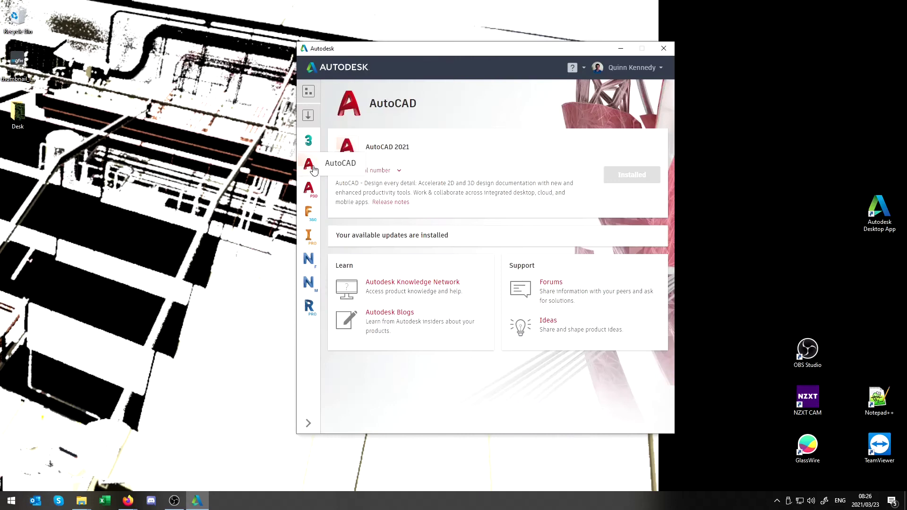
left_click(309, 190)
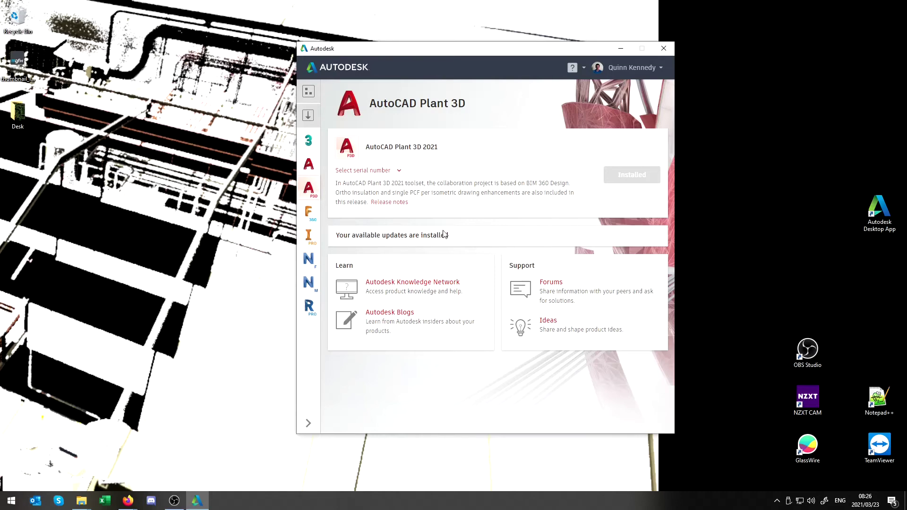
left_click(318, 308)
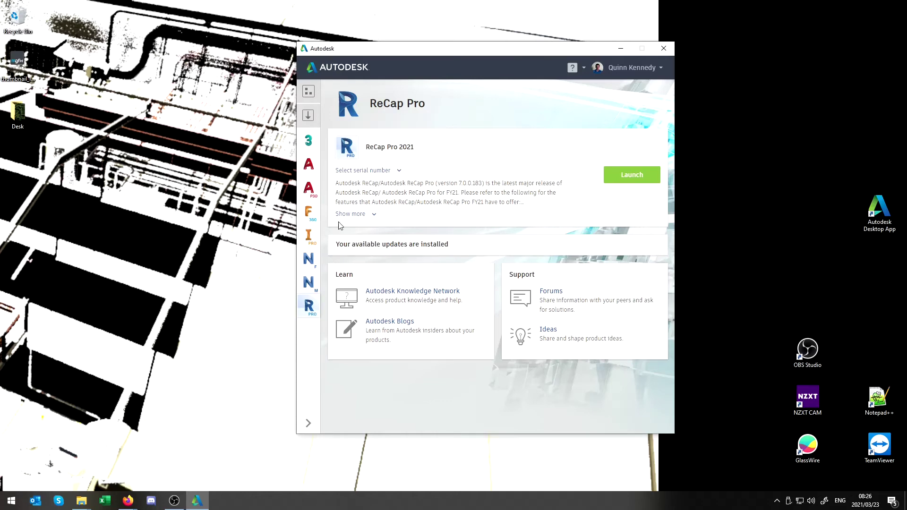
left_click(309, 95)
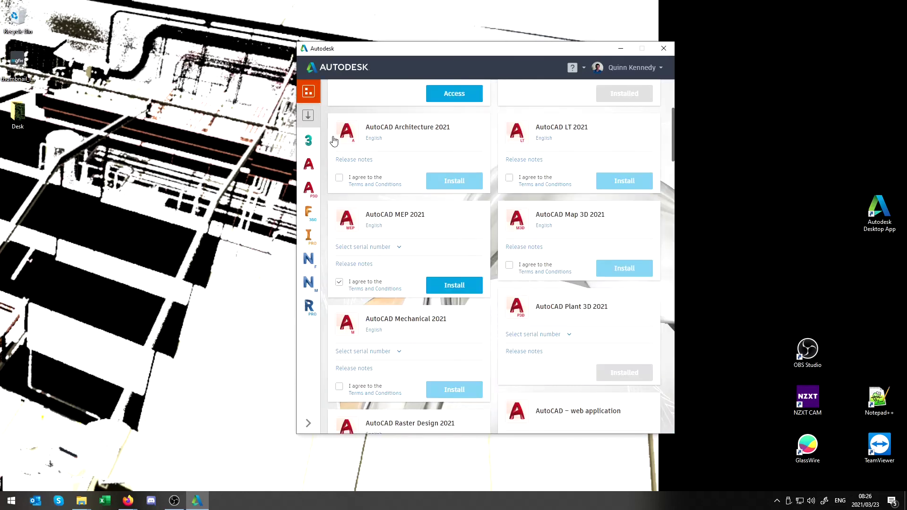
left_click(308, 116)
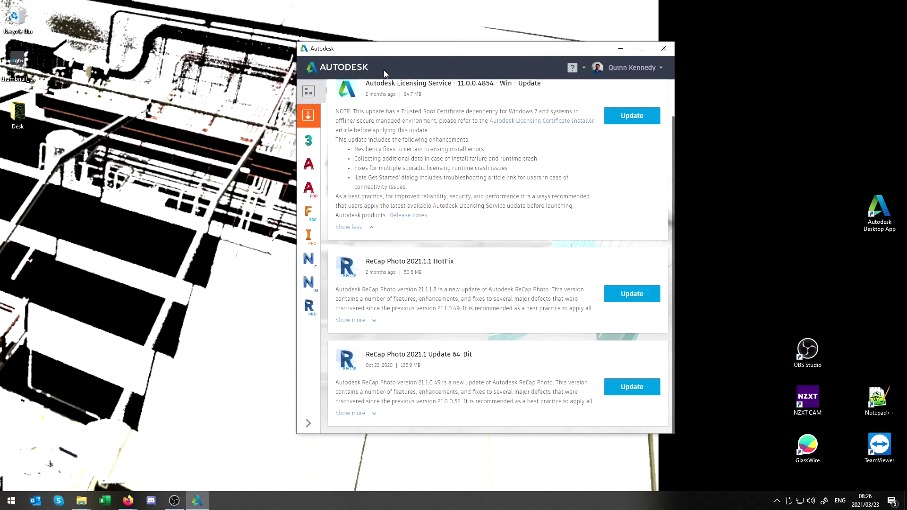
left_click(309, 92)
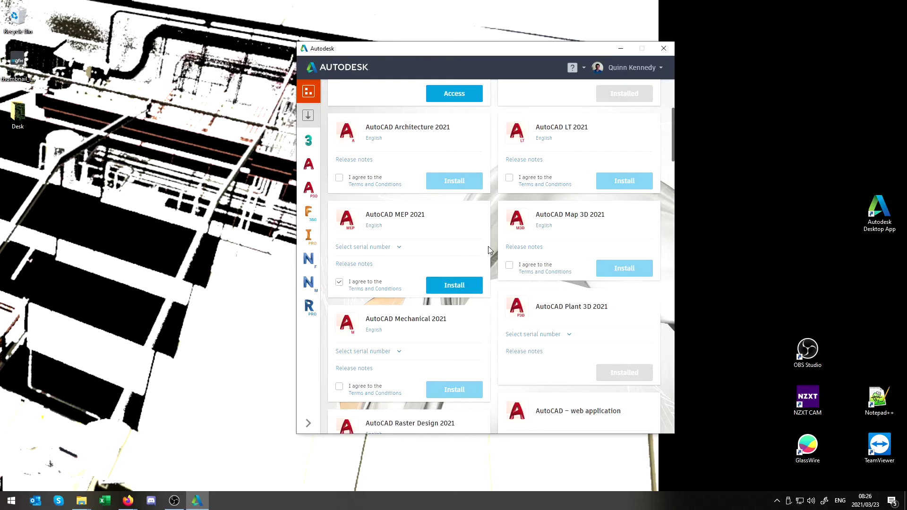
Open Account Details, view the full products and services list online, then minimize Firefox.
left_click(652, 71)
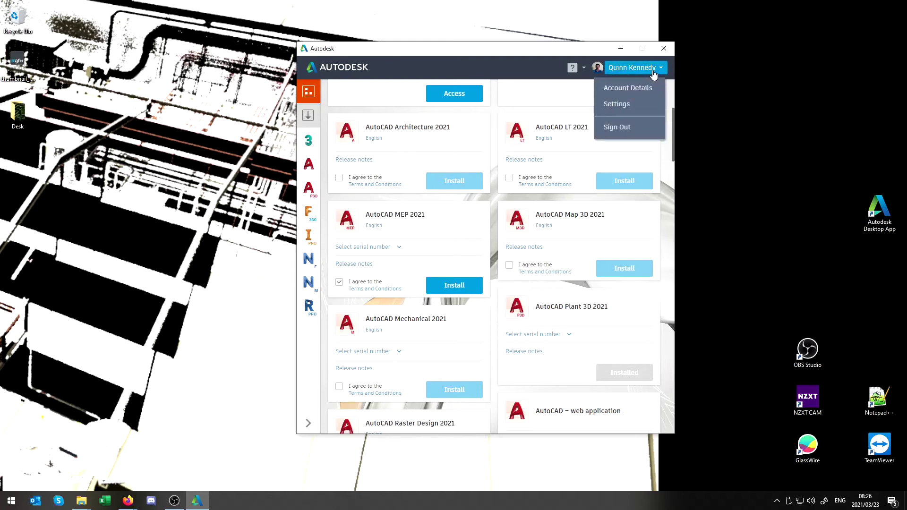
left_click(627, 97)
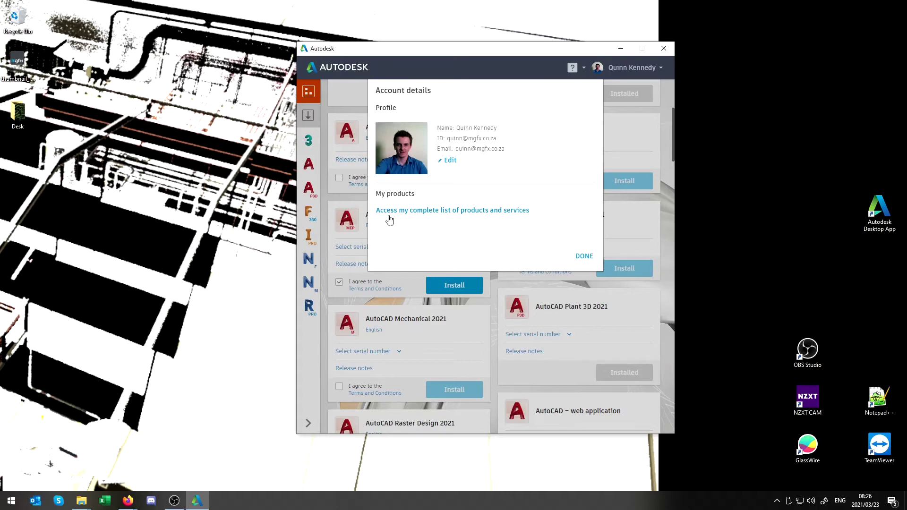
left_click(416, 213)
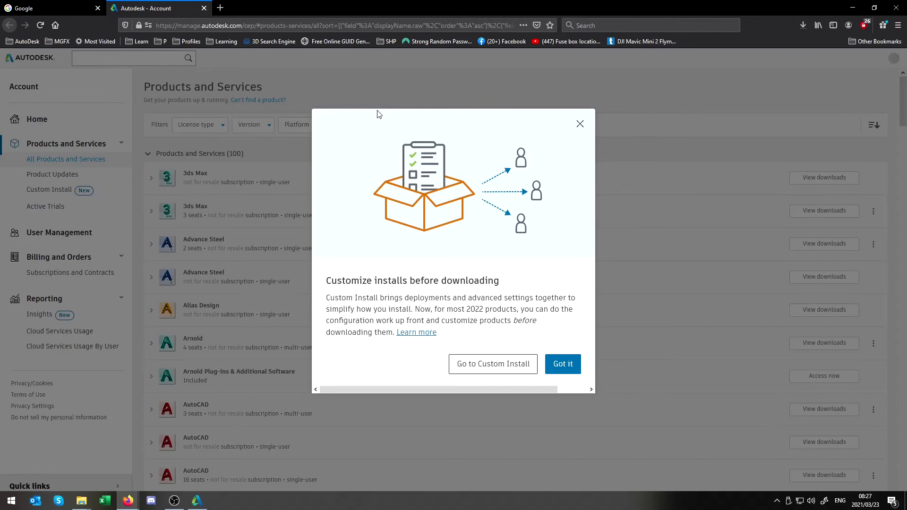
left_click(560, 369)
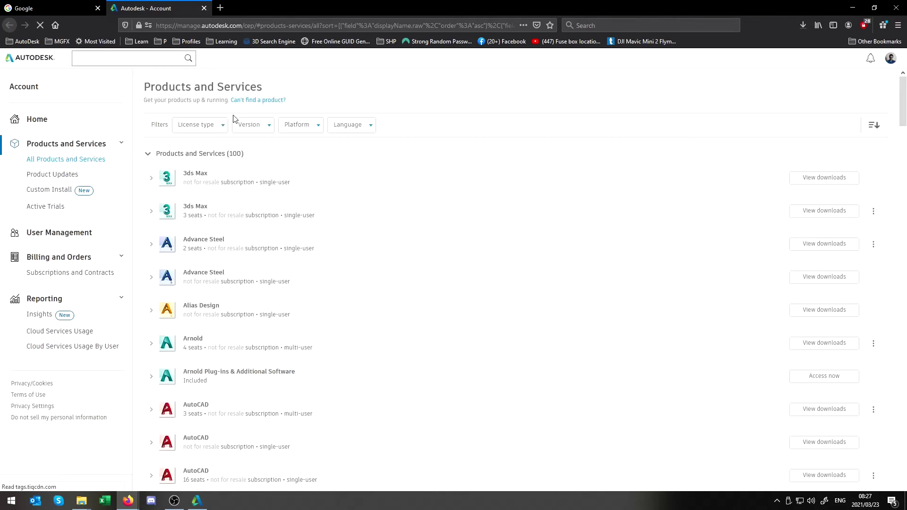
left_click(853, 9)
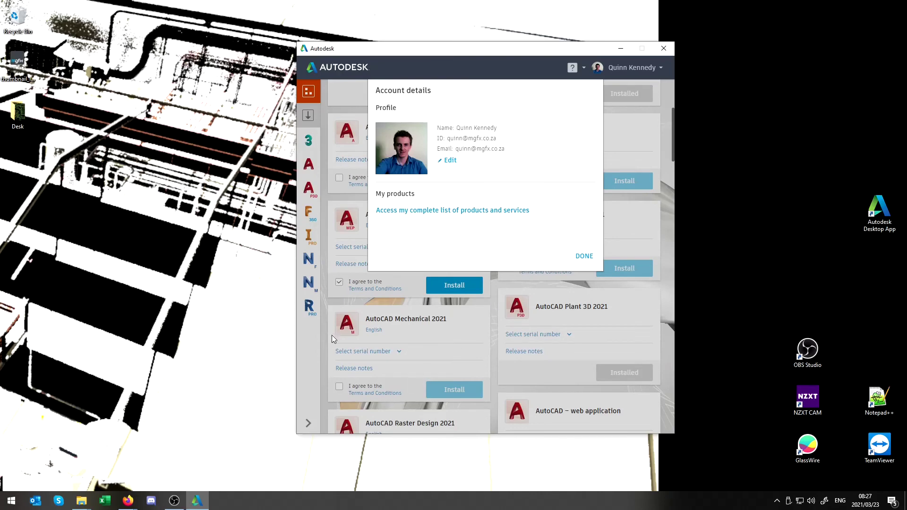
Close the account details and open Settings from the account menu.
left_click(584, 256)
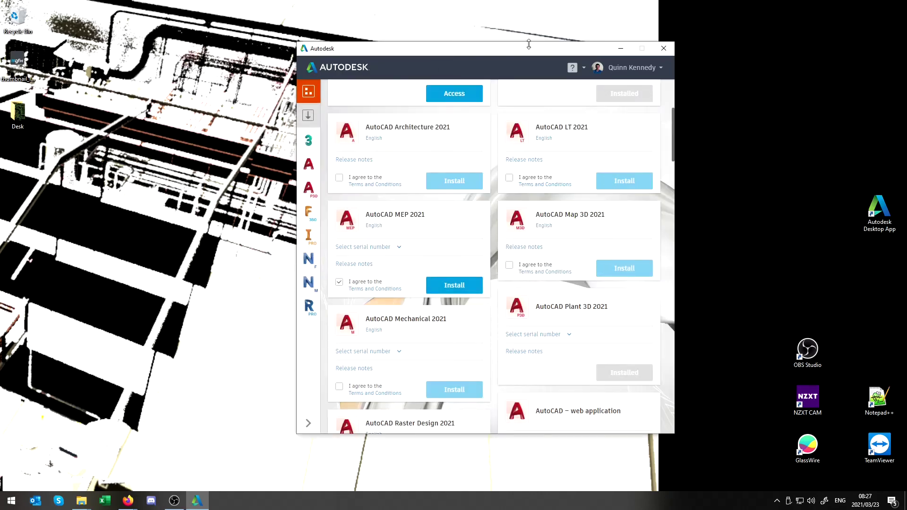
left_click(643, 69)
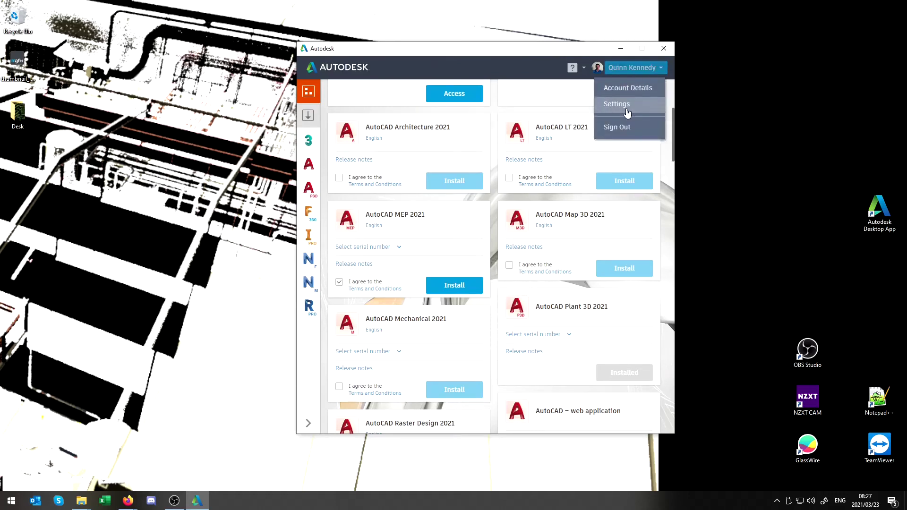
left_click(626, 112)
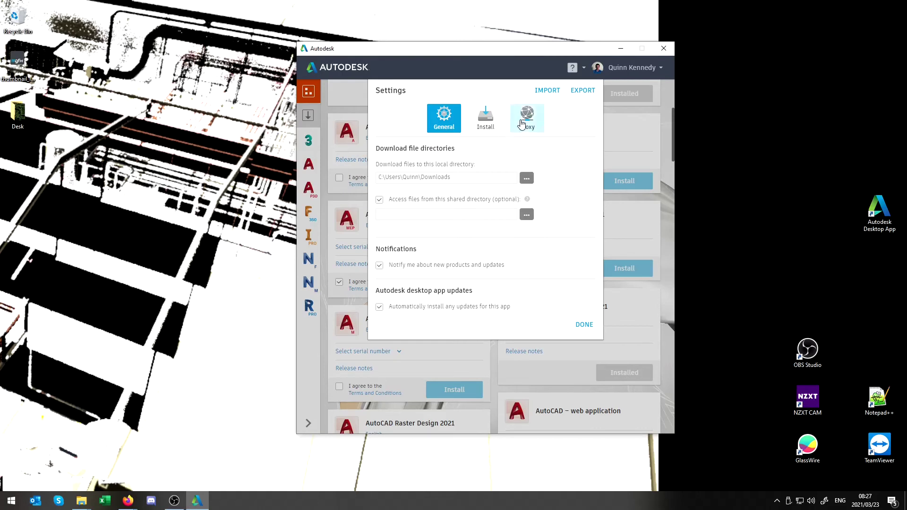
Inspect the General tab's download directory and shared-directory option, then view Install preferences.
left_click(447, 178)
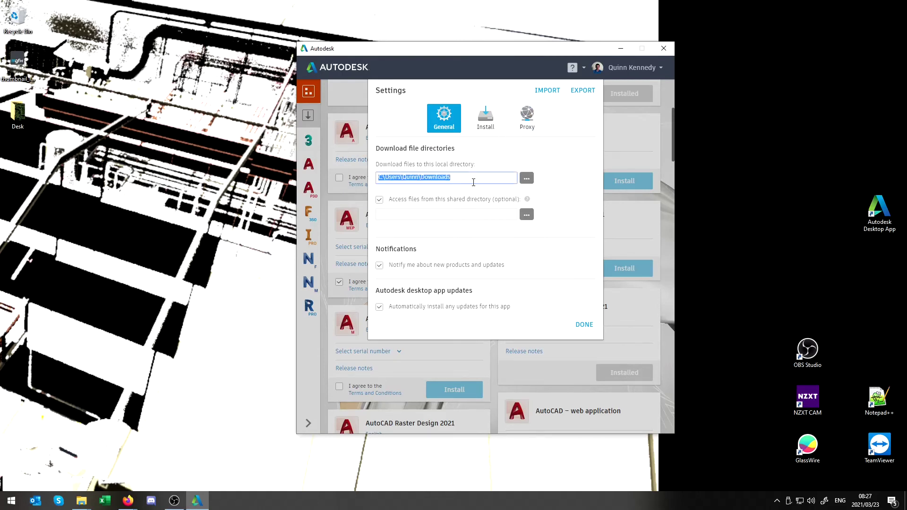
left_click_drag(472, 178, 403, 208)
left_click(439, 198)
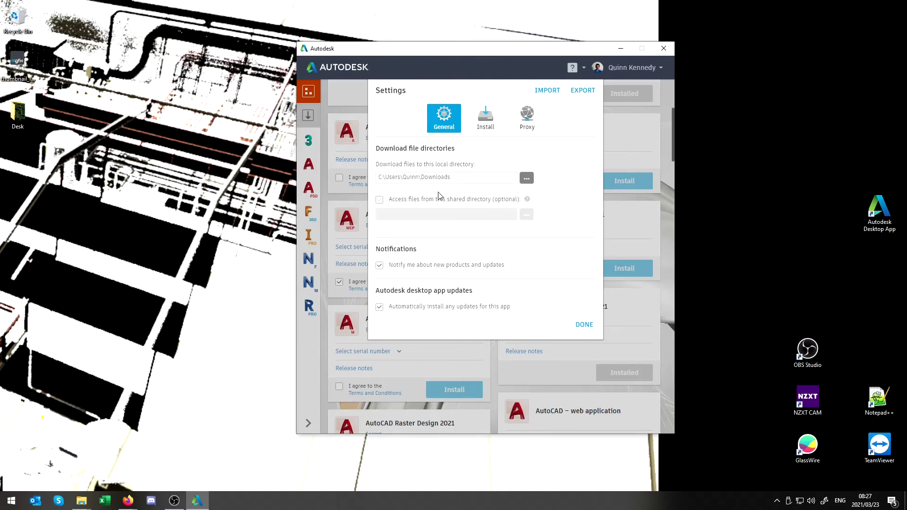
left_click(475, 206)
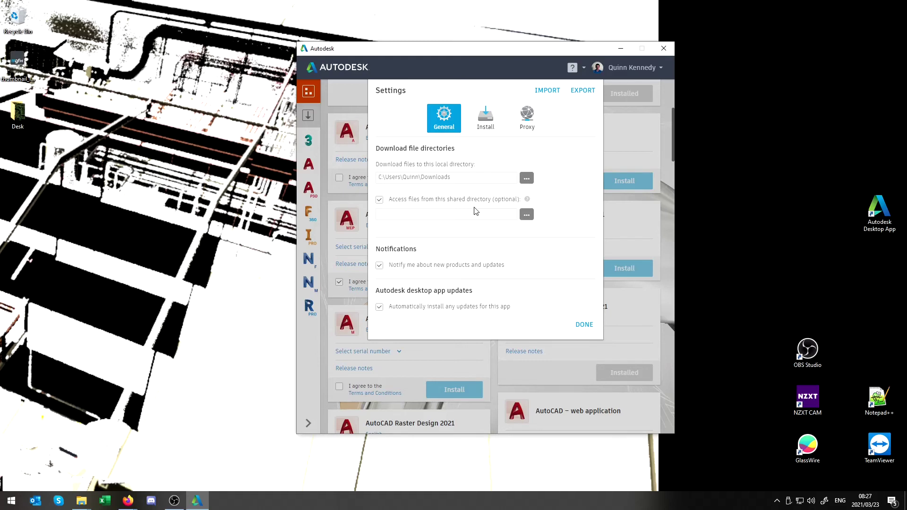
left_click(474, 213)
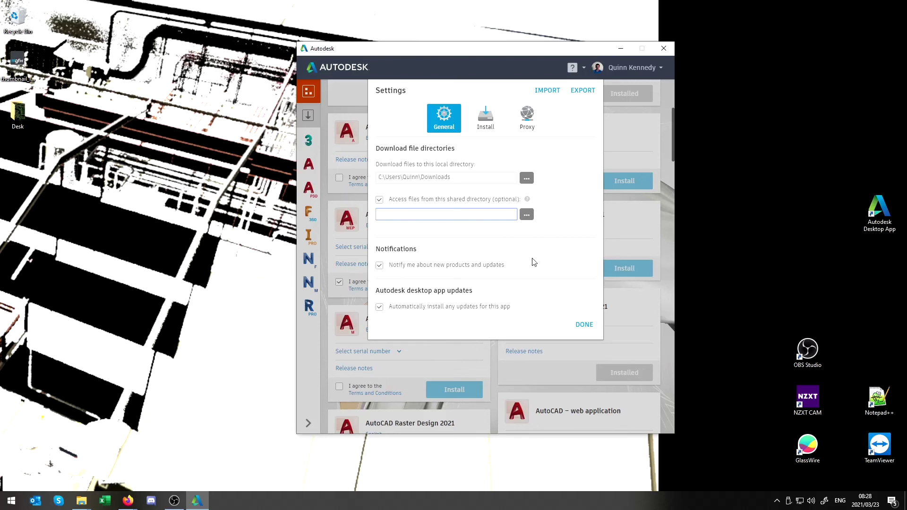
left_click(486, 118)
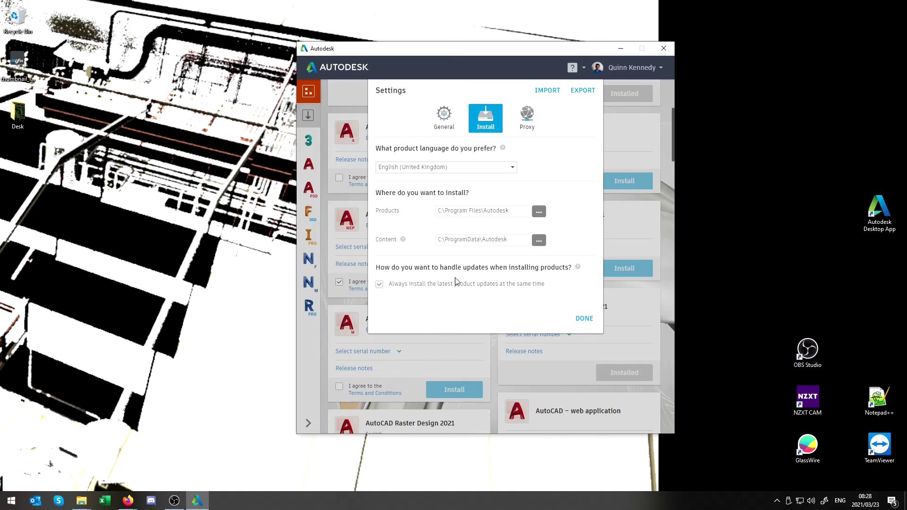
Check the Proxy tab left on Auto detect, close Settings, and dismiss the account dropdown.
left_click(540, 136)
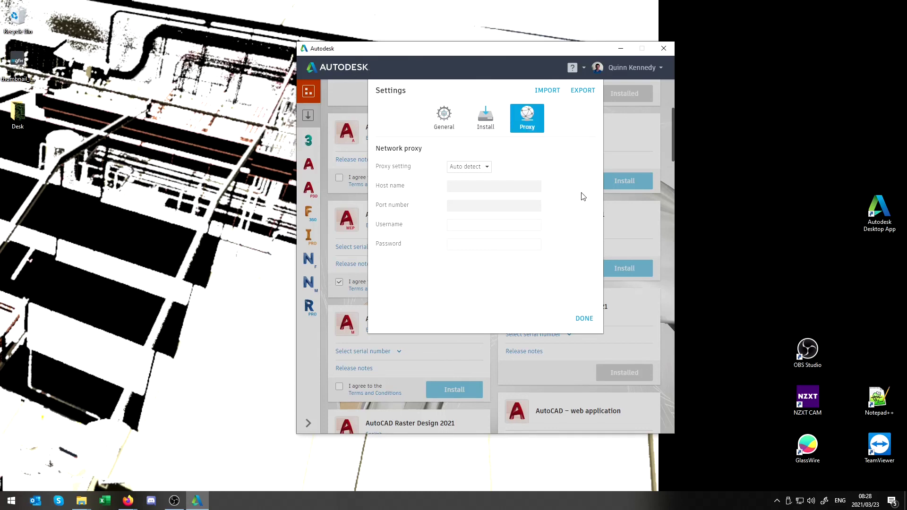
left_click(584, 320)
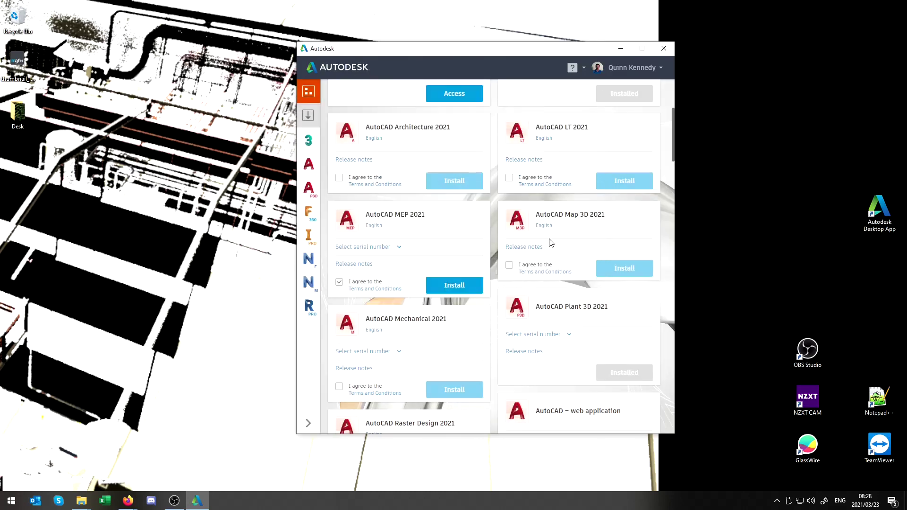
left_click(643, 70)
left_click(644, 69)
left_click(643, 69)
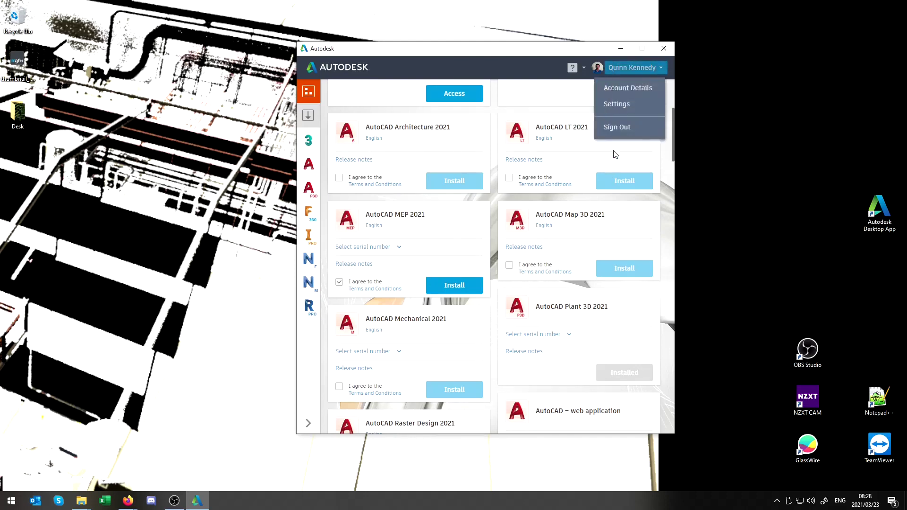
left_click(571, 90)
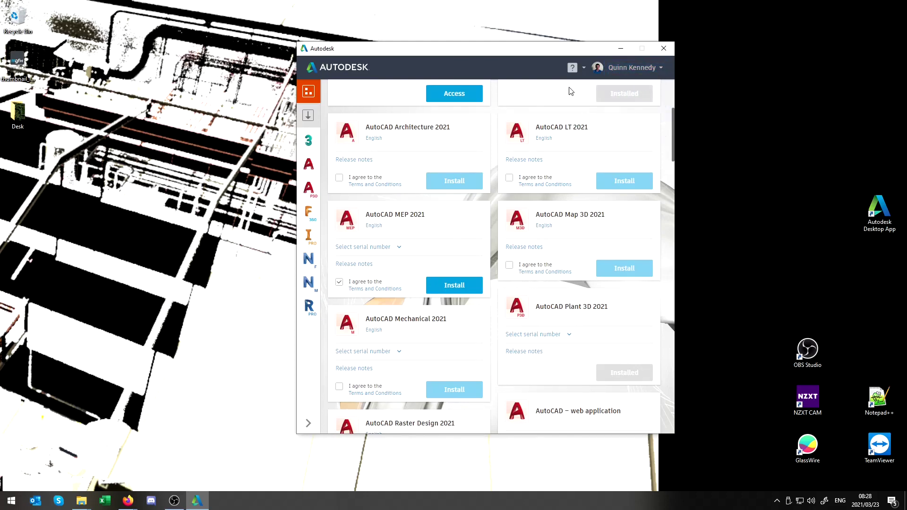